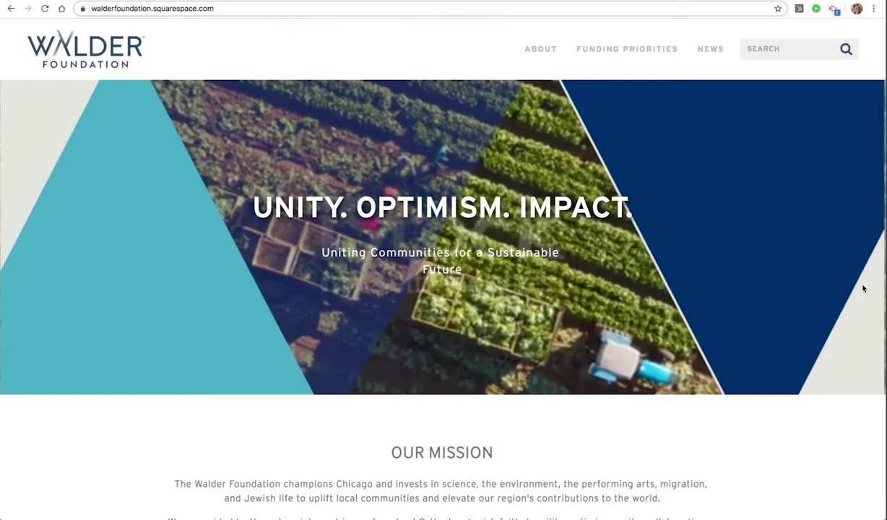
Scroll the homepage past the funding-priority tiles to the three dated News and Updates posts.
{"action": "scroll", "coordinate": [763, 224], "scroll_direction": "down", "scroll_amount": 1}
{"action": "scroll", "coordinate": [763, 225], "scroll_direction": "down", "scroll_amount": 10}
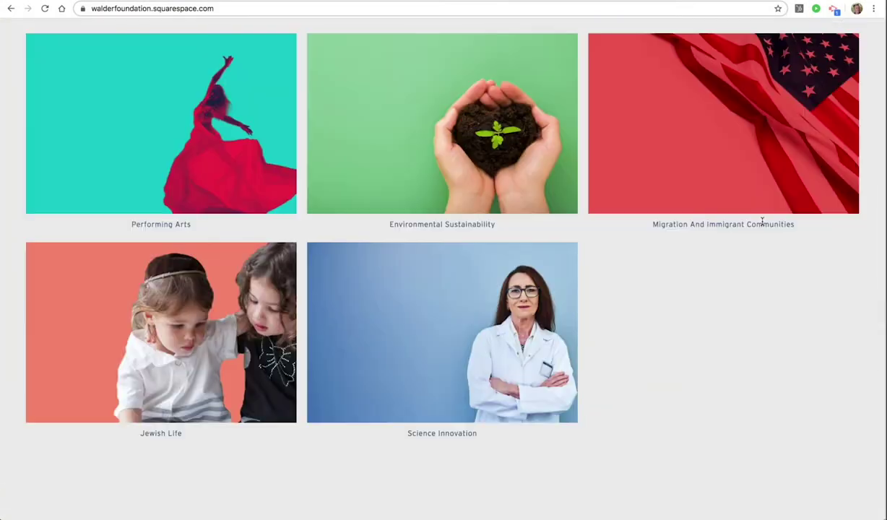
{"action": "scroll", "coordinate": [761, 222], "scroll_direction": "down", "scroll_amount": 10}
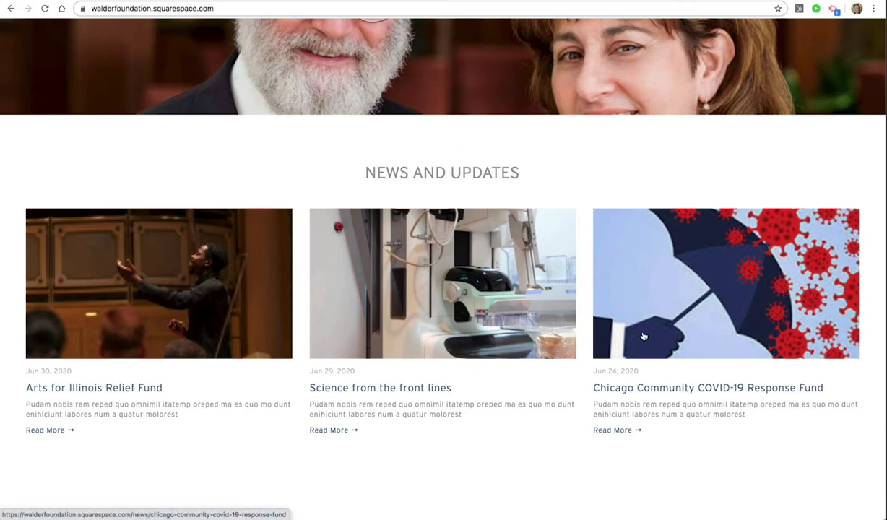
Open the COVID-19 Response Fund story on the live site, then switch to the editor's News blog.
{"action": "left_click", "coordinate": [670, 297]}
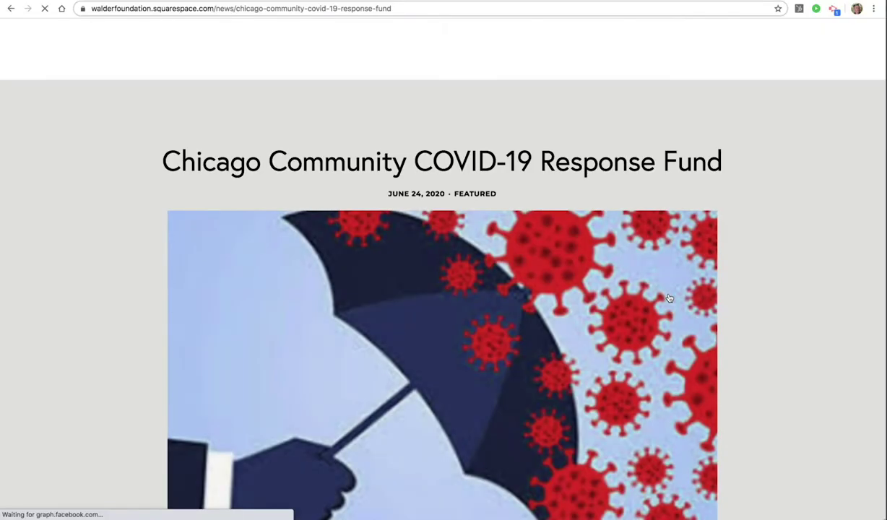
{"action": "key", "text": "super+Tab"}
{"action": "key", "text": "super+Tab"}
{"action": "key", "text": "super+Tab"}
{"action": "key", "text": "super+Tab"}
{"action": "key", "text": "super+Tab"}
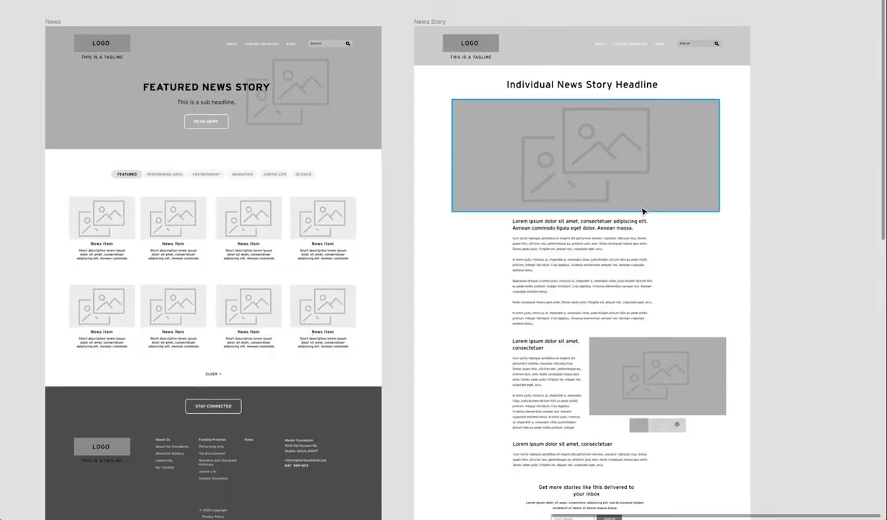
{"action": "key", "text": "super+Tab"}
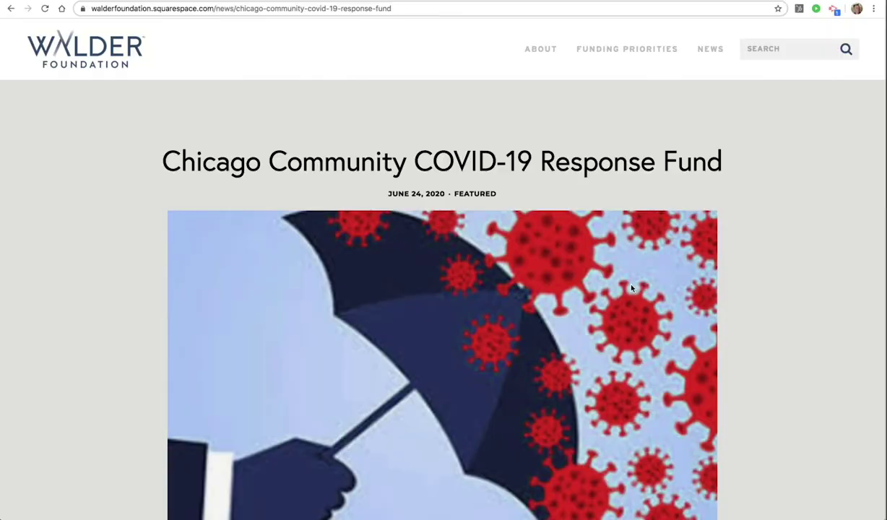
{"action": "scroll", "coordinate": [632, 288], "scroll_direction": "down", "scroll_amount": 3}
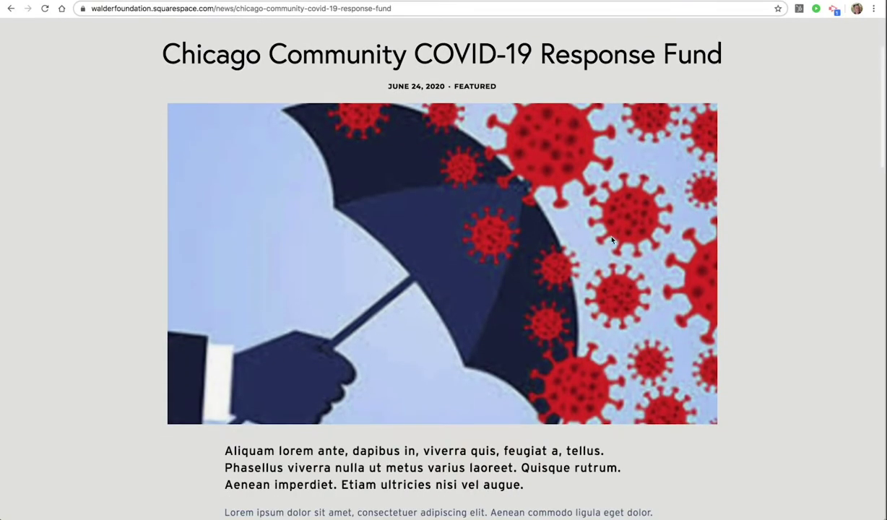
{"action": "key", "text": "super+Tab"}
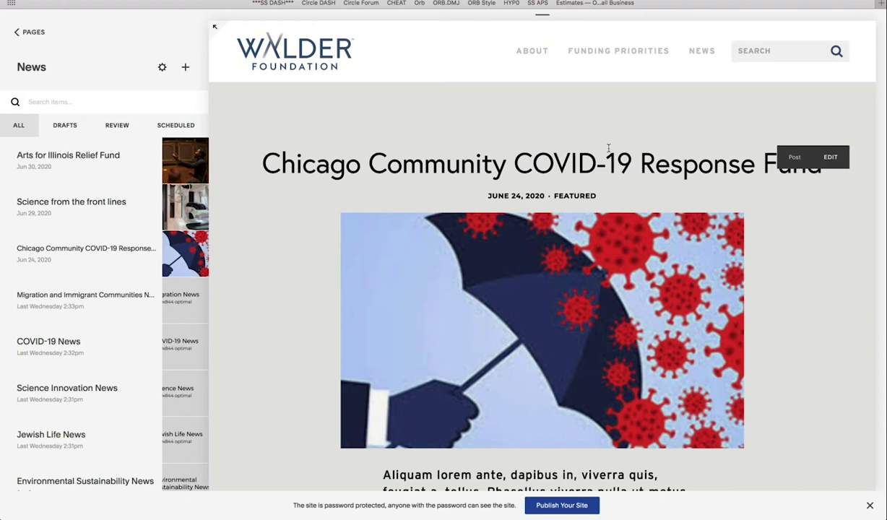
Edit the COVID-19 Response Fund post and scroll through its umbrella image and body text.
{"action": "left_click", "coordinate": [829, 157]}
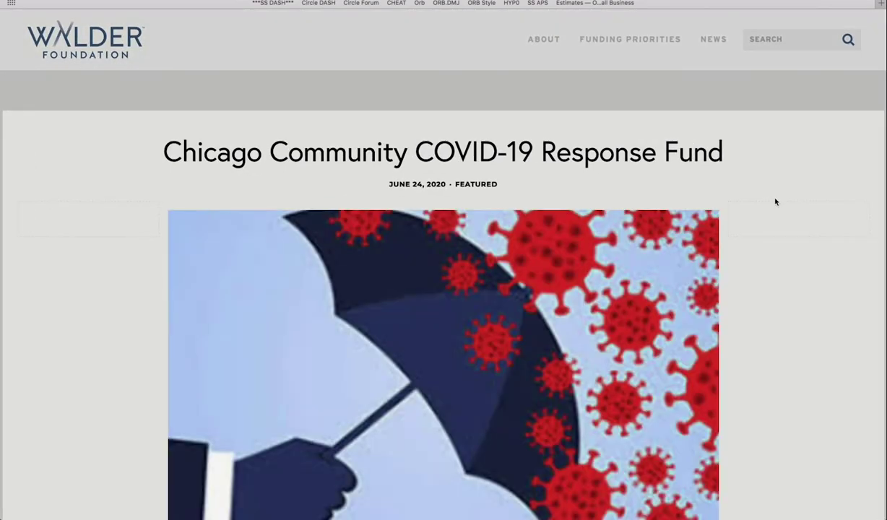
{"action": "mouse_move", "coordinate": [566, 227]}
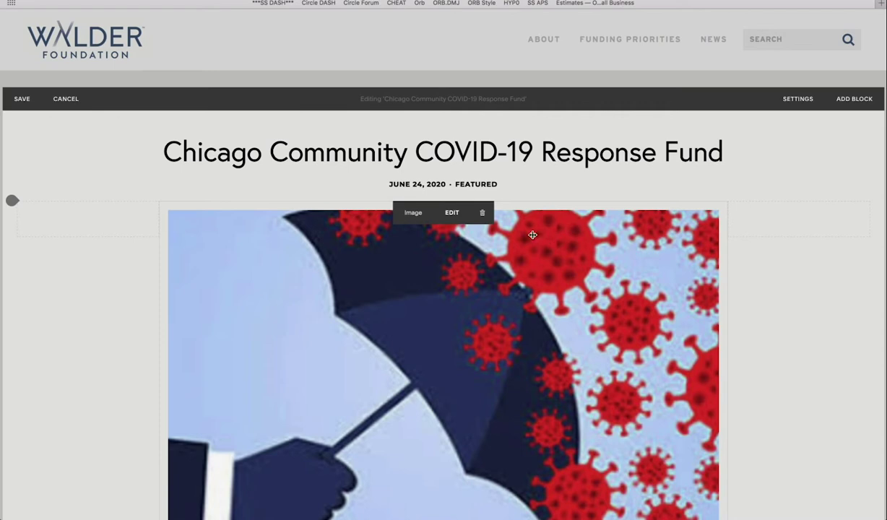
{"action": "mouse_move", "coordinate": [180, 262]}
{"action": "scroll", "coordinate": [467, 381], "scroll_direction": "down", "scroll_amount": 3}
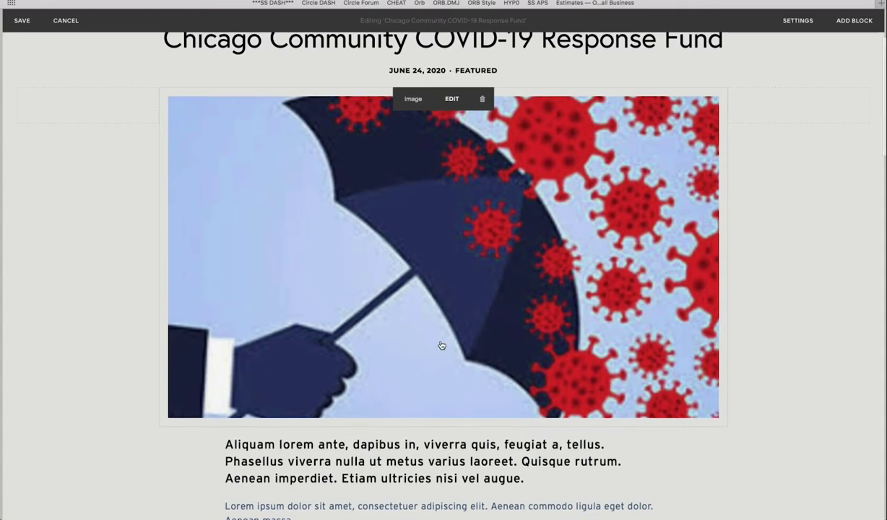
{"action": "scroll", "coordinate": [399, 202], "scroll_direction": "down", "scroll_amount": 1}
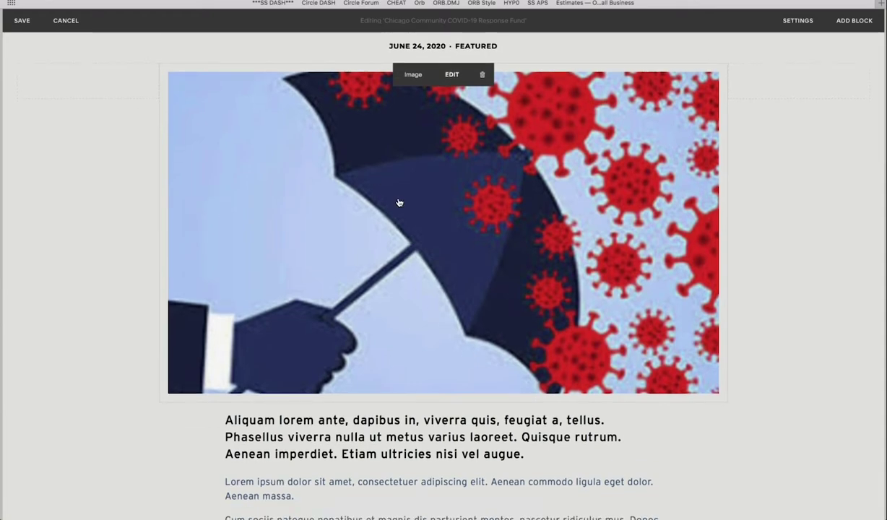
Select the intro heading text, then scroll down to the five-image gallery block beside the body text.
{"action": "scroll", "coordinate": [475, 239], "scroll_direction": "down", "scroll_amount": 5}
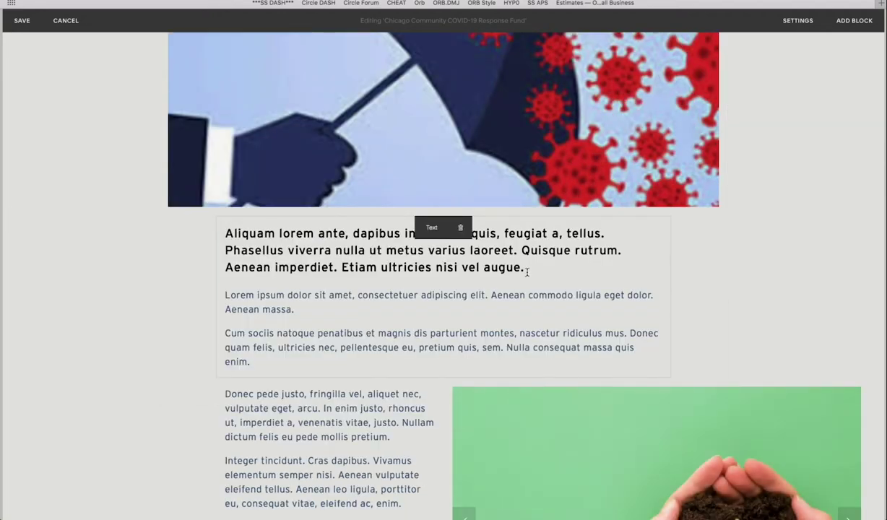
{"action": "left_click", "coordinate": [531, 271]}
{"action": "left_click_drag", "start_coordinate": [530, 271], "coordinate": [299, 241]}
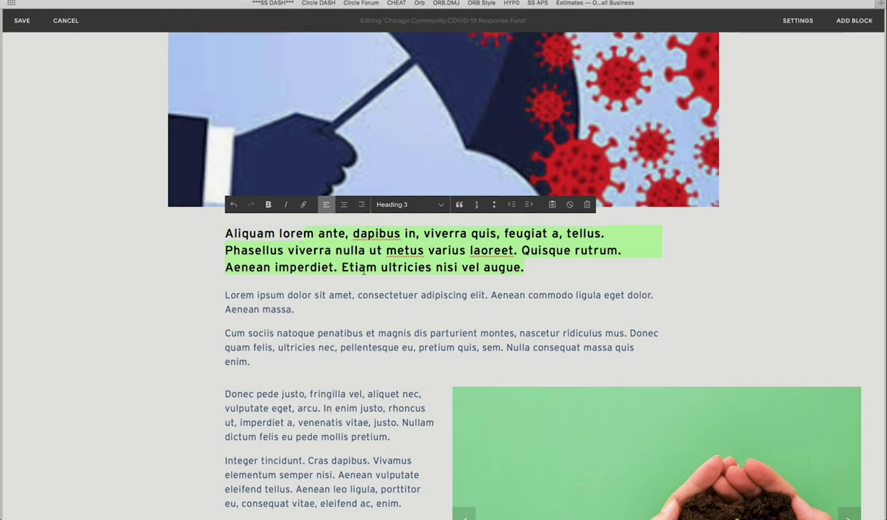
{"action": "scroll", "coordinate": [575, 275], "scroll_direction": "down", "scroll_amount": 7}
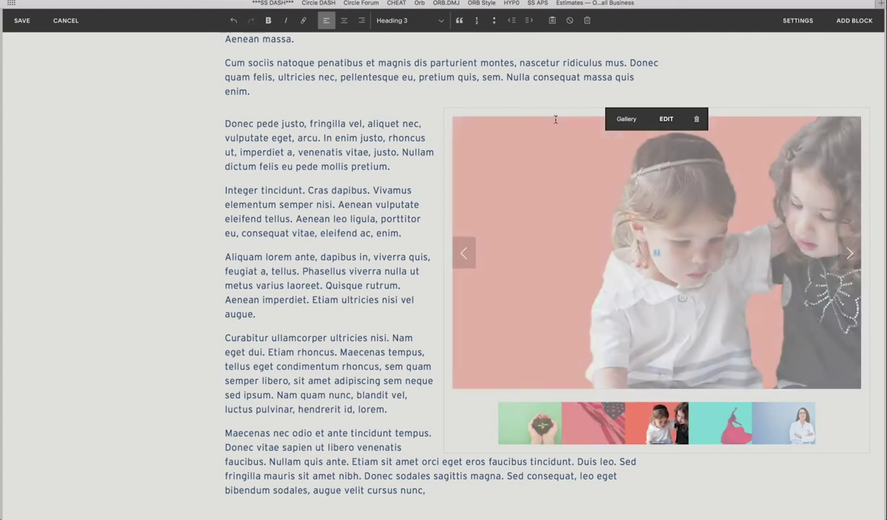
{"action": "mouse_move", "coordinate": [529, 137]}
{"action": "left_mouse_down"}
{"action": "mouse_move", "coordinate": [454, 91]}
{"action": "mouse_move", "coordinate": [492, 109]}
{"action": "mouse_move", "coordinate": [532, 160]}
{"action": "mouse_move", "coordinate": [533, 146]}
{"action": "left_mouse_up"}
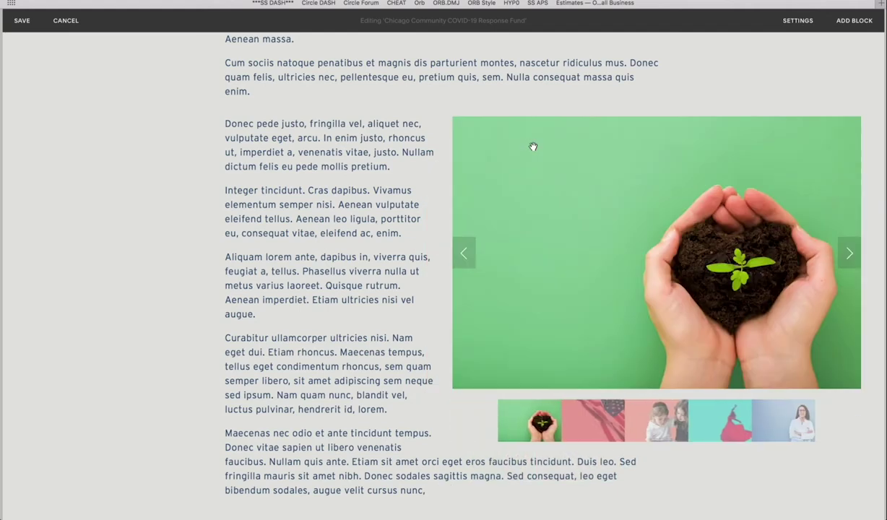
Move the red flag image ahead of the seedling-in-hands photo in the slideshow and apply.
{"action": "left_click", "coordinate": [666, 119]}
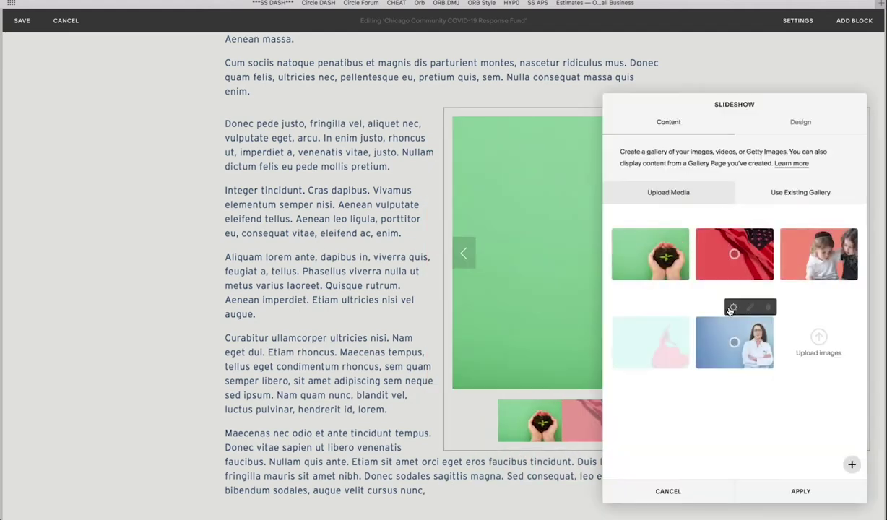
{"action": "left_click_drag", "start_coordinate": [726, 270], "coordinate": [650, 253]}
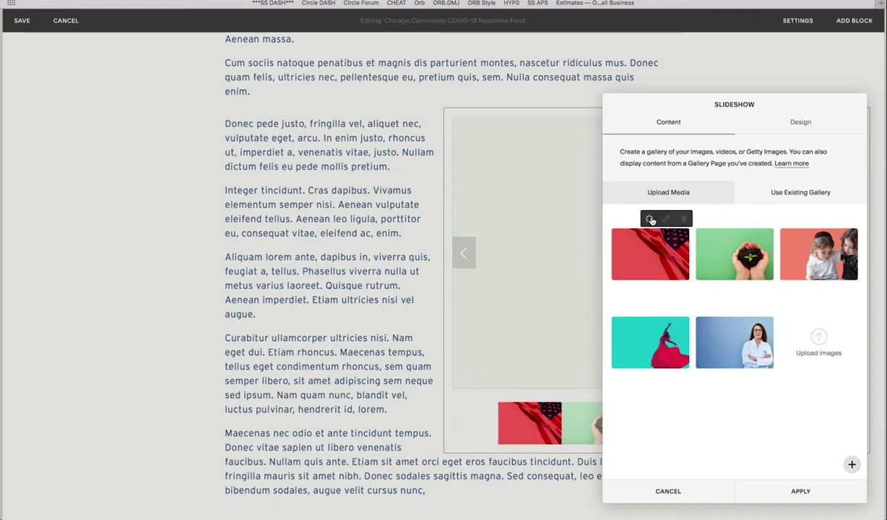
{"action": "left_click", "coordinate": [648, 218]}
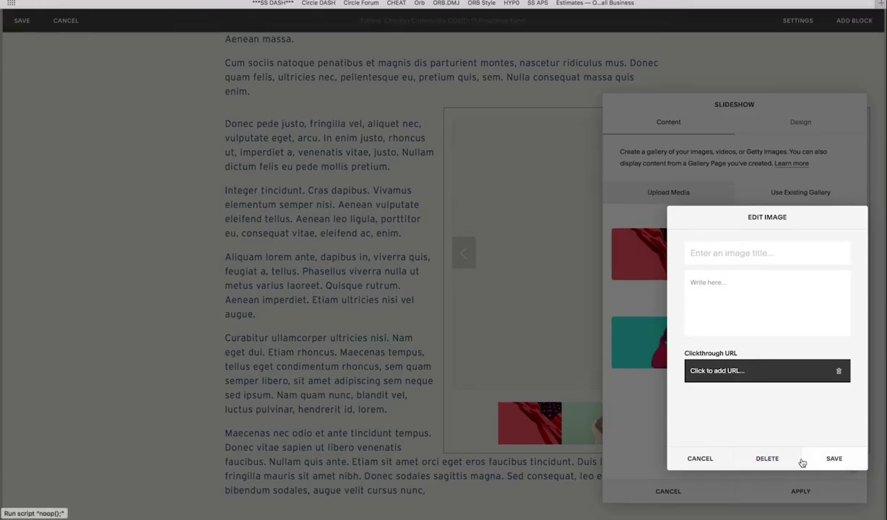
{"action": "left_click", "coordinate": [695, 458]}
{"action": "left_click", "coordinate": [794, 492]}
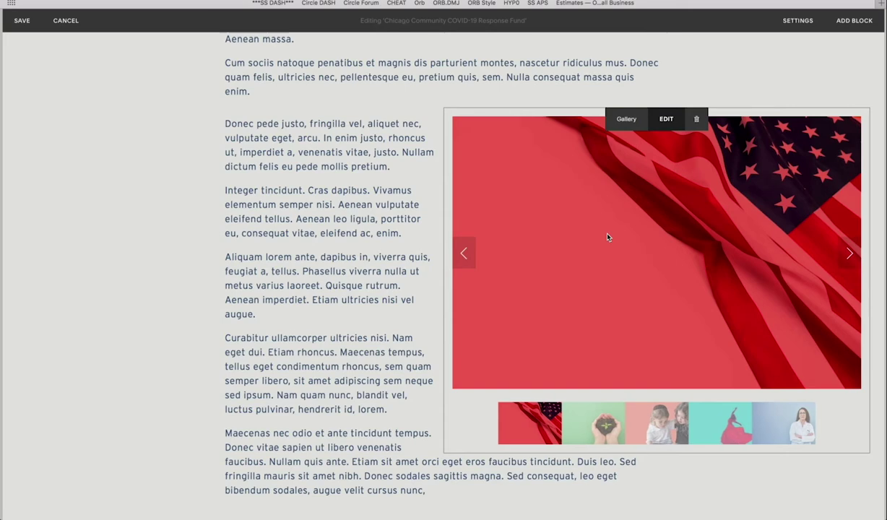
Confirm the You might also like summary block's Display category filter is Featured, then apply.
{"action": "scroll", "coordinate": [607, 237], "scroll_direction": "down", "scroll_amount": 5}
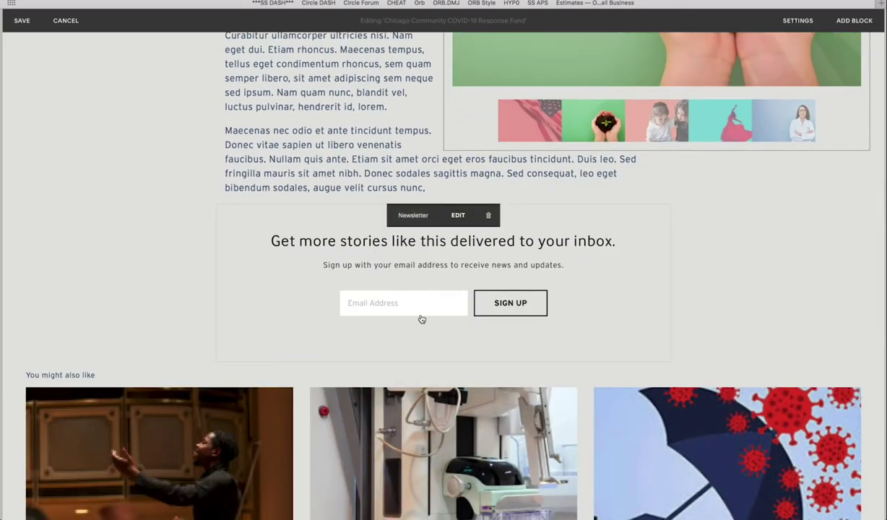
{"action": "scroll", "coordinate": [422, 319], "scroll_direction": "down", "scroll_amount": 2}
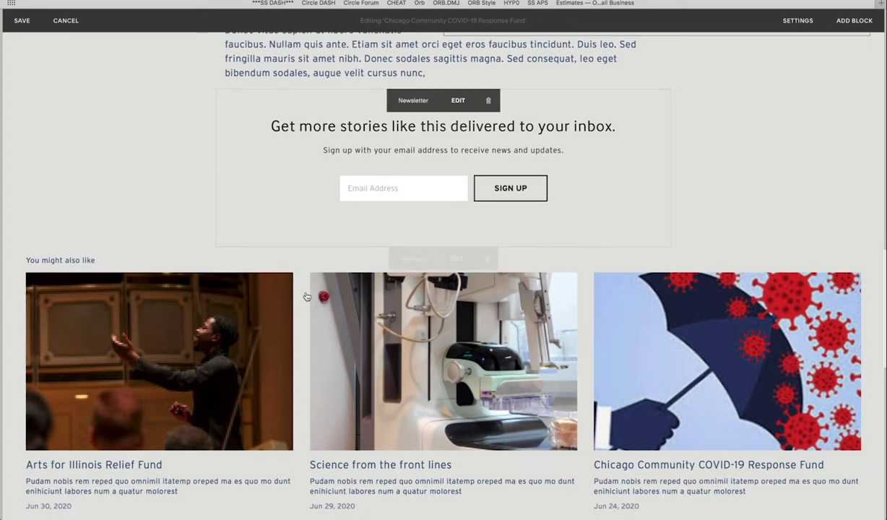
{"action": "left_click", "coordinate": [456, 260]}
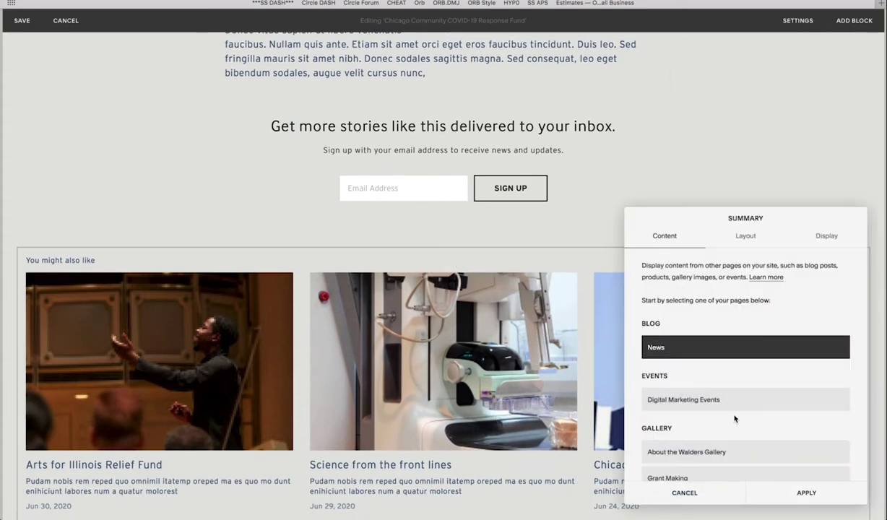
{"action": "left_click", "coordinate": [823, 240]}
{"action": "scroll", "coordinate": [816, 362], "scroll_direction": "down", "scroll_amount": 2}
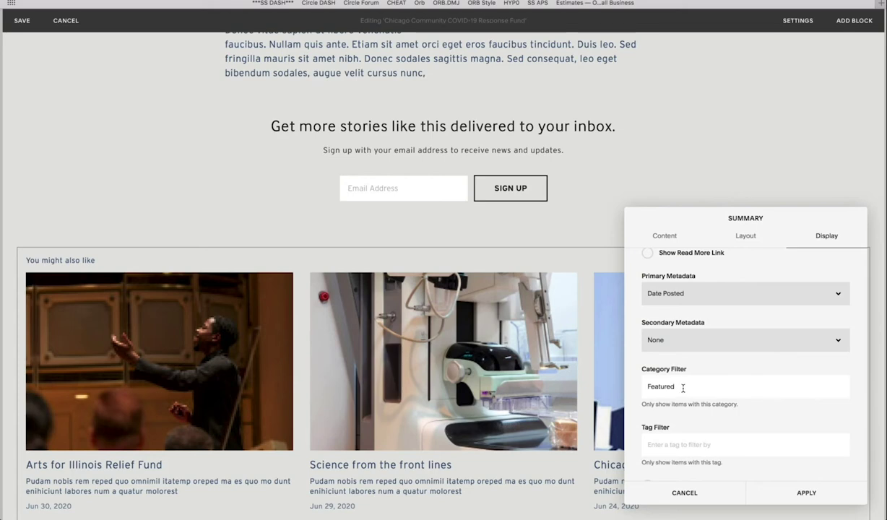
{"action": "mouse_move", "coordinate": [493, 218]}
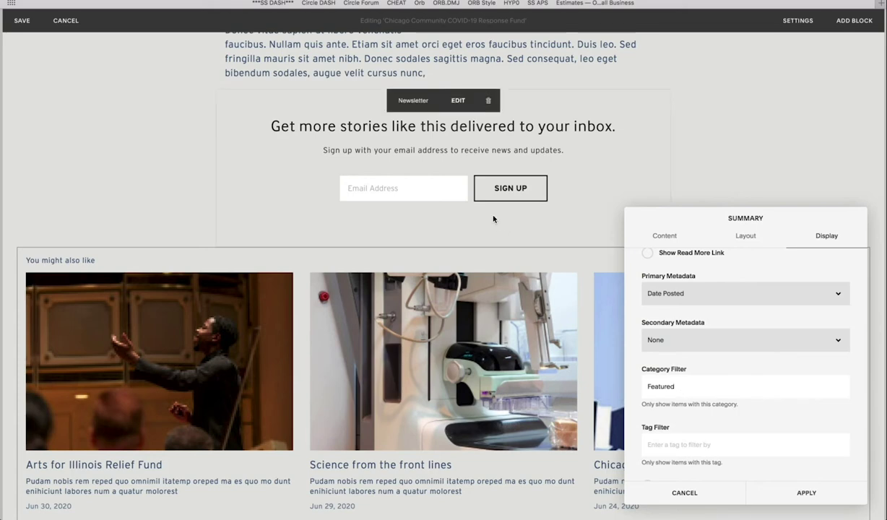
{"action": "left_click", "coordinate": [806, 493]}
Leave the post editor and scroll the live News page's featured posts and category tags.
{"action": "left_click", "coordinate": [22, 21]}
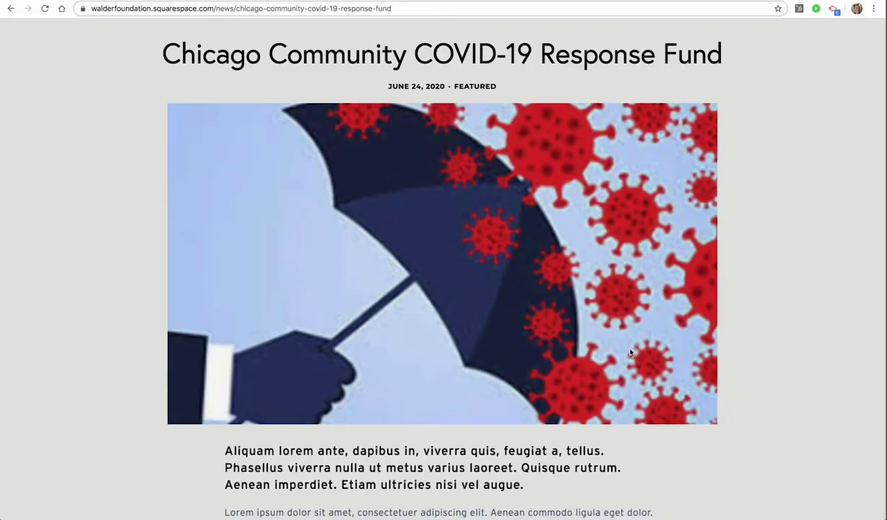
{"action": "scroll", "coordinate": [630, 352], "scroll_direction": "down", "scroll_amount": 15}
{"action": "scroll", "coordinate": [629, 353], "scroll_direction": "down", "scroll_amount": 3}
{"action": "scroll", "coordinate": [629, 349], "scroll_direction": "up", "scroll_amount": 2}
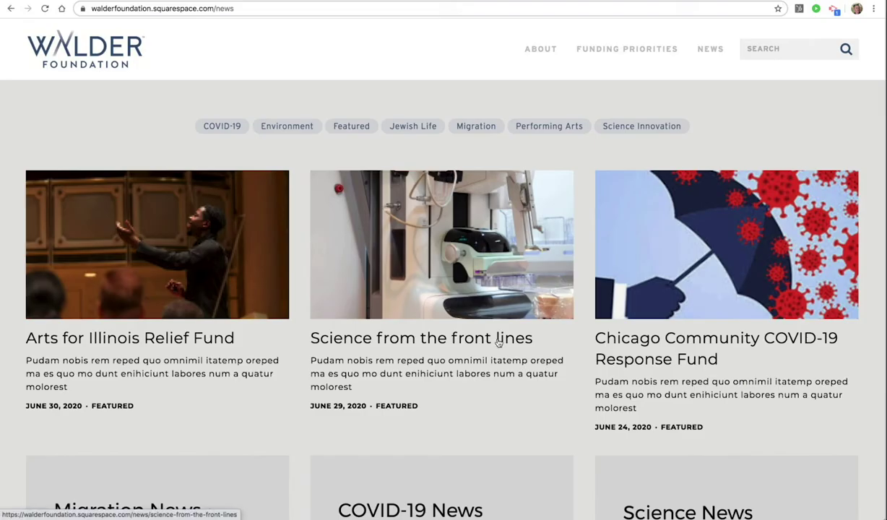
{"action": "scroll", "coordinate": [499, 342], "scroll_direction": "down", "scroll_amount": 3}
{"action": "scroll", "coordinate": [499, 342], "scroll_direction": "up", "scroll_amount": 3}
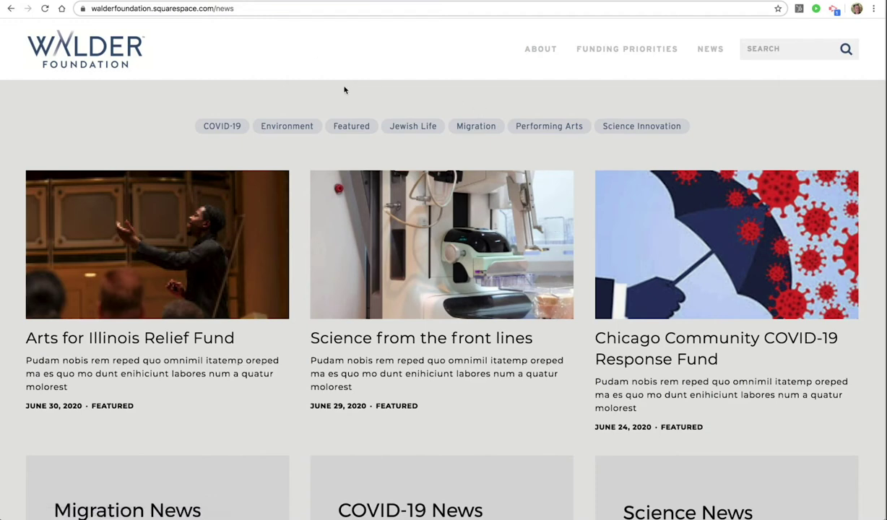
Open the Performing Arts page from Funding Priorities and scroll to its Grantee Stories and back.
{"action": "mouse_move", "coordinate": [598, 54]}
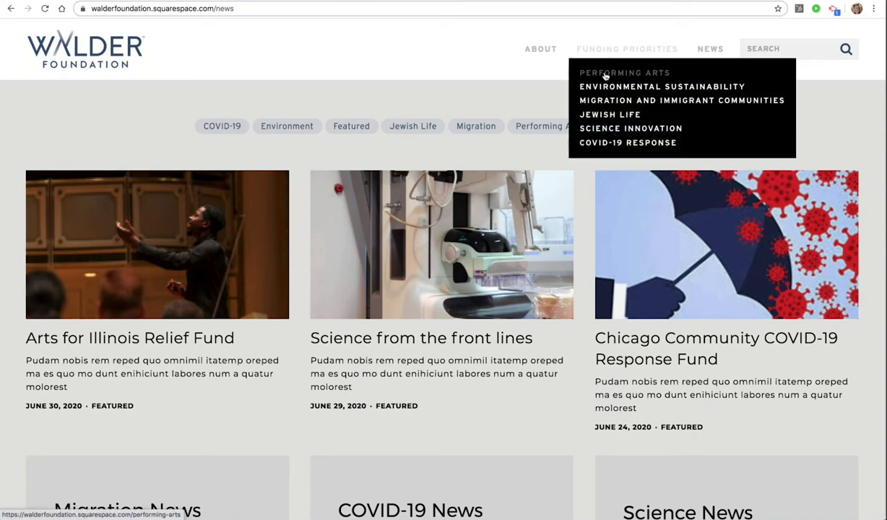
{"action": "left_click", "coordinate": [605, 75]}
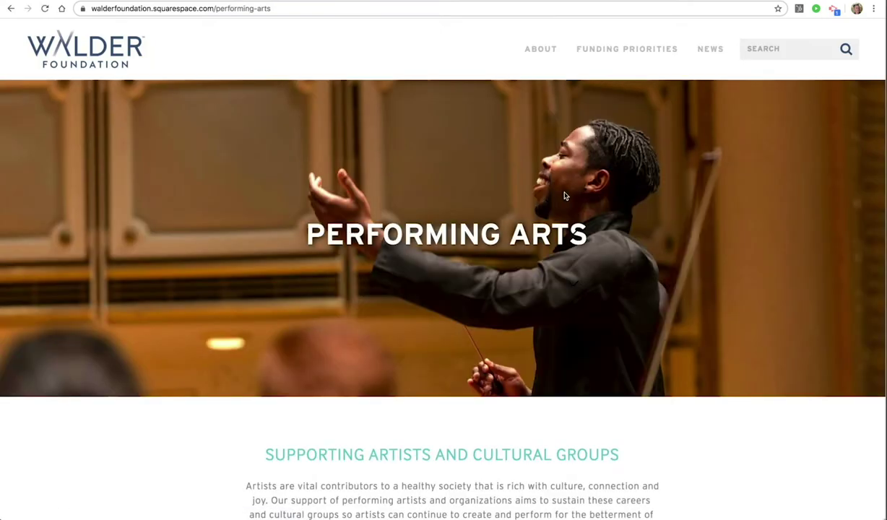
{"action": "scroll", "coordinate": [565, 193], "scroll_direction": "down", "scroll_amount": 15}
{"action": "scroll", "coordinate": [565, 196], "scroll_direction": "up", "scroll_amount": 4}
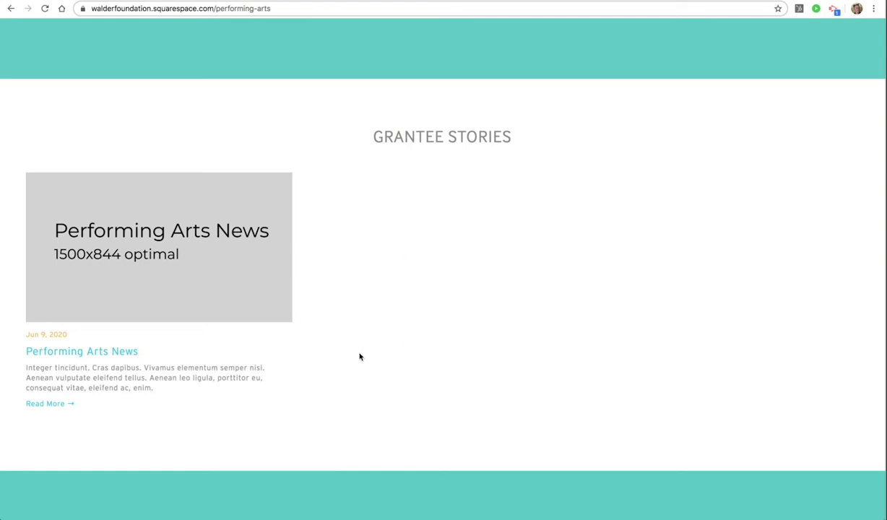
{"action": "scroll", "coordinate": [390, 313], "scroll_direction": "up", "scroll_amount": 15}
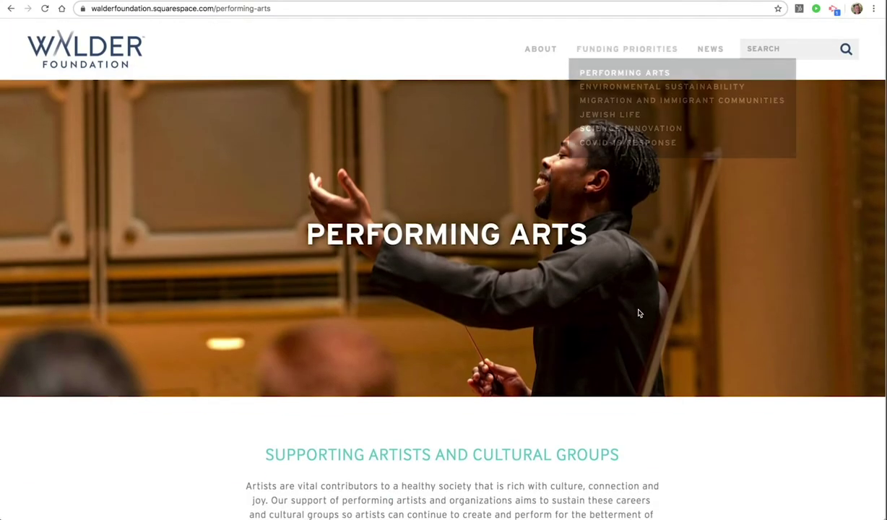
{"action": "scroll", "coordinate": [638, 312], "scroll_direction": "down", "scroll_amount": 5}
{"action": "scroll", "coordinate": [638, 313], "scroll_direction": "down", "scroll_amount": 5}
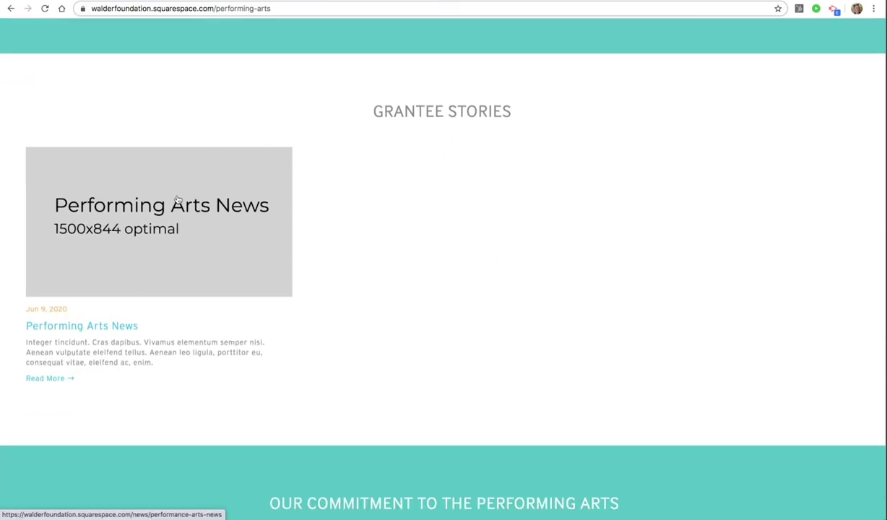
{"action": "scroll", "coordinate": [440, 278], "scroll_direction": "up", "scroll_amount": 8}
On the News page, filter by Featured, then Jewish Life, then return to all posts.
{"action": "left_click", "coordinate": [707, 51]}
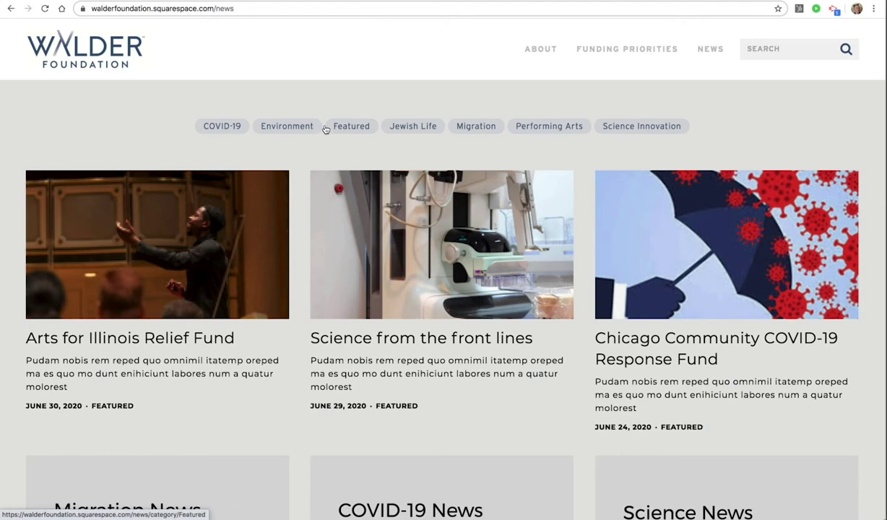
{"action": "left_click", "coordinate": [354, 127]}
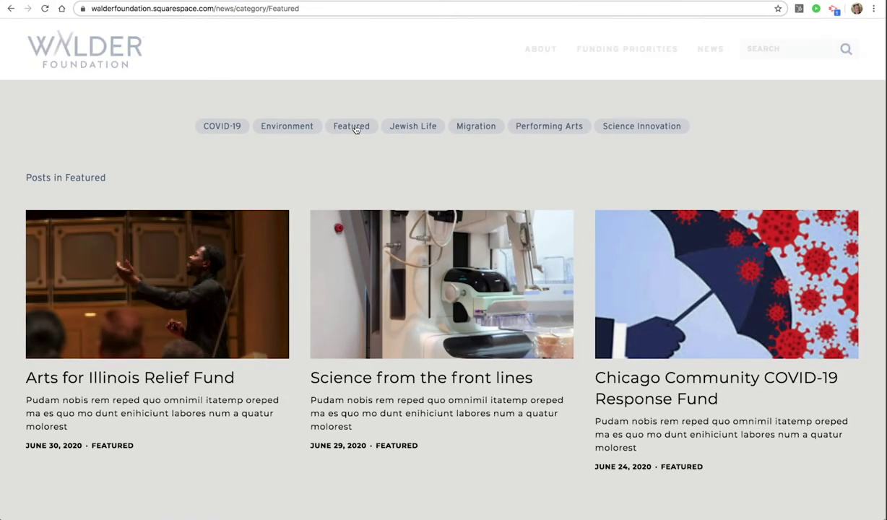
{"action": "left_click", "coordinate": [424, 126]}
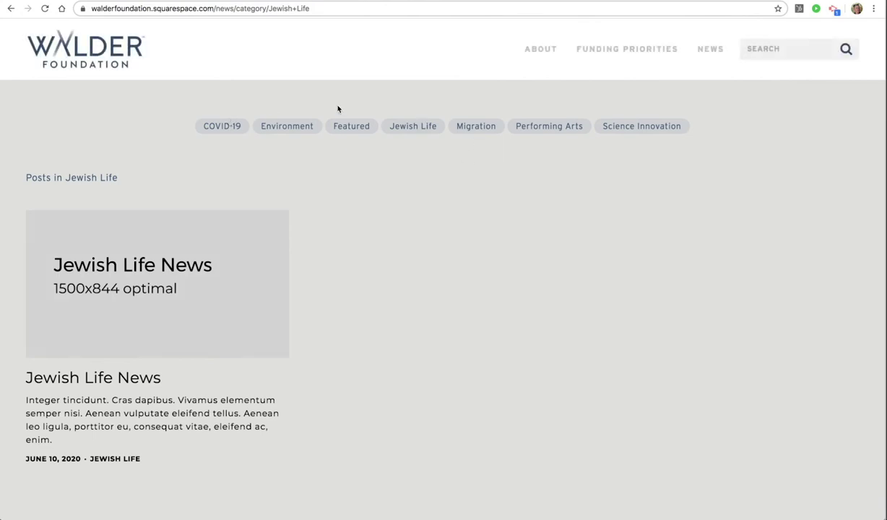
{"action": "left_click", "coordinate": [708, 50]}
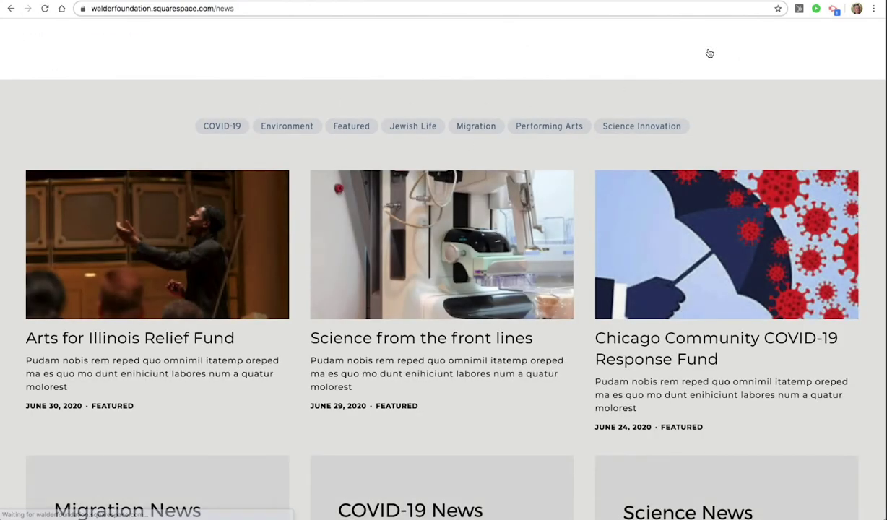
In the site editor, load the News page in the preview and return to the full pages list.
{"action": "key", "text": "super+Tab"}
{"action": "key", "text": "super+Tab"}
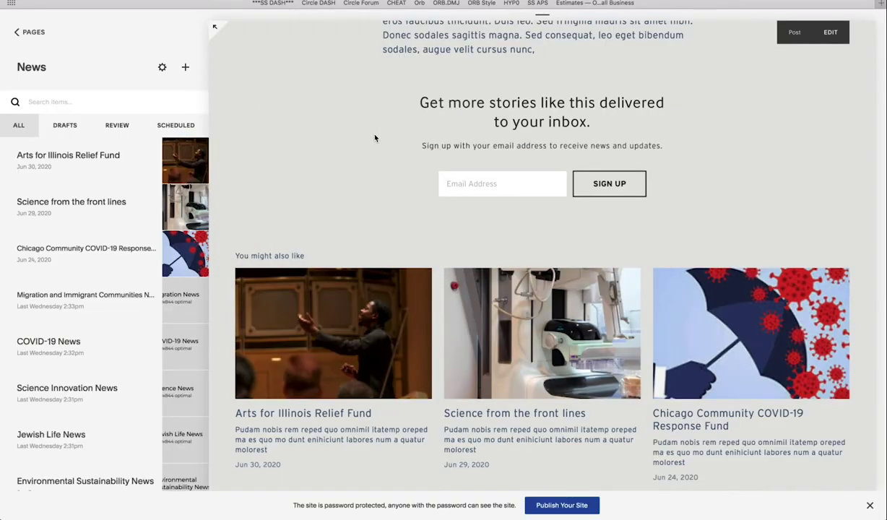
{"action": "scroll", "coordinate": [476, 161], "scroll_direction": "up", "scroll_amount": 15}
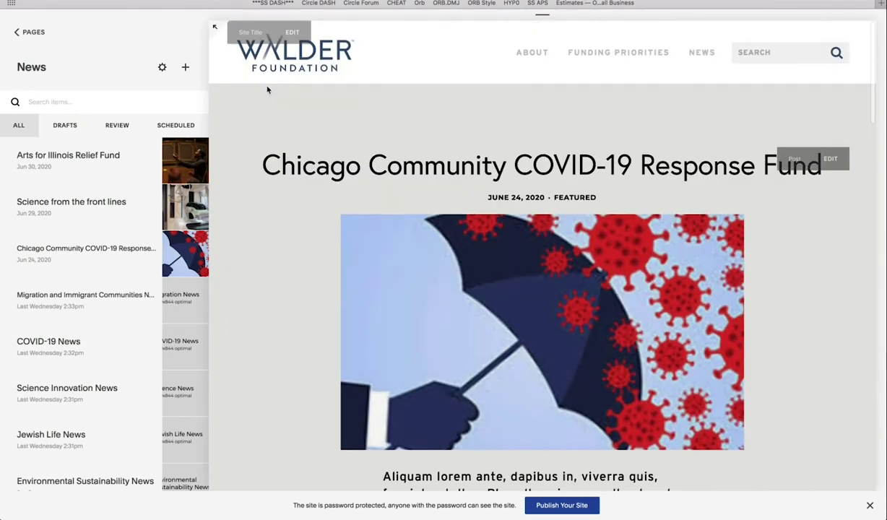
{"action": "left_click", "coordinate": [700, 55]}
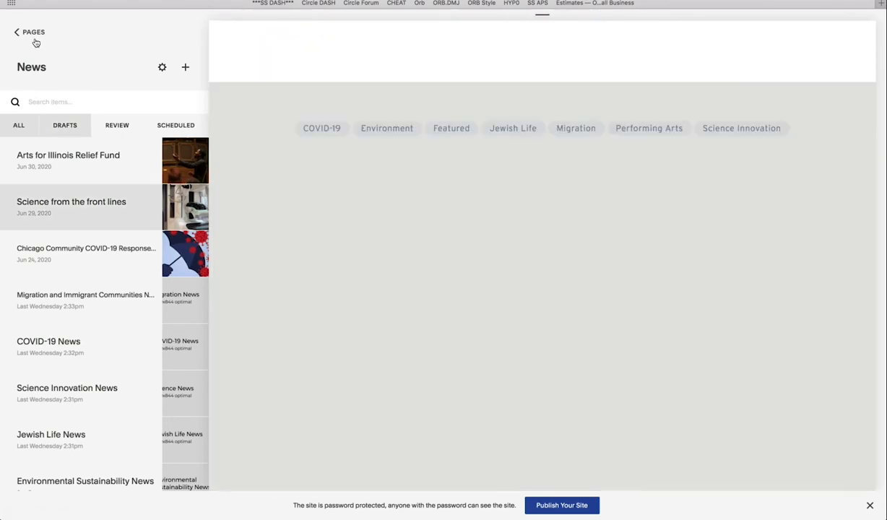
{"action": "left_click", "coordinate": [30, 34]}
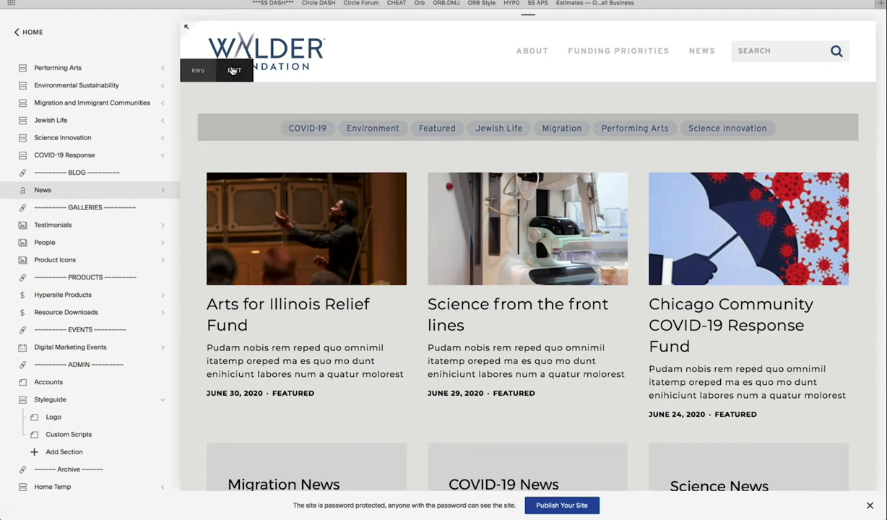
Enter editing mode on the News page's intro section containing the category Tag Cloud.
{"action": "left_click", "coordinate": [233, 72]}
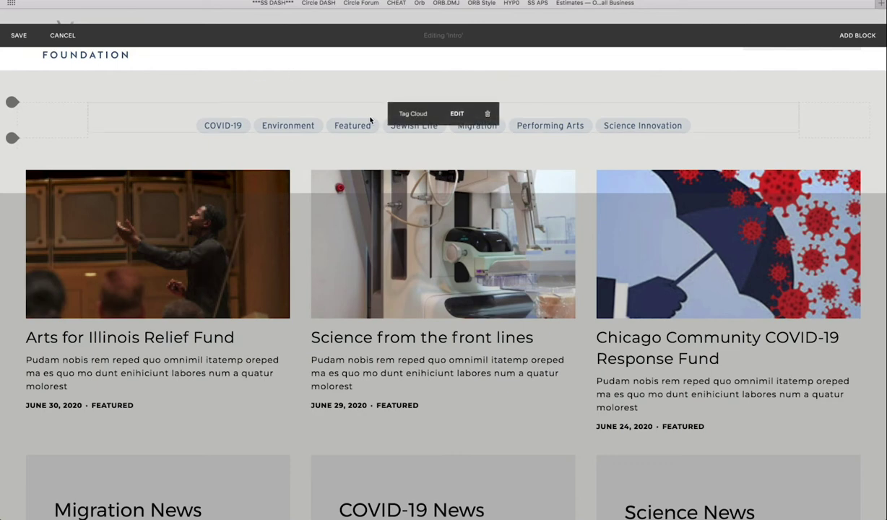
Cancel intro editing and open the Chicago Community COVID-19 Response Fund post in Edit Post.
{"action": "left_click", "coordinate": [62, 35]}
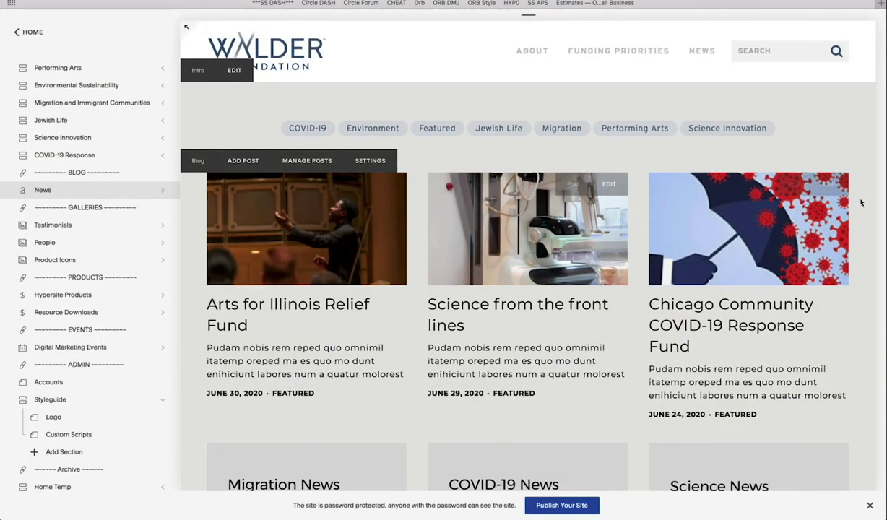
{"action": "left_click", "coordinate": [794, 228]}
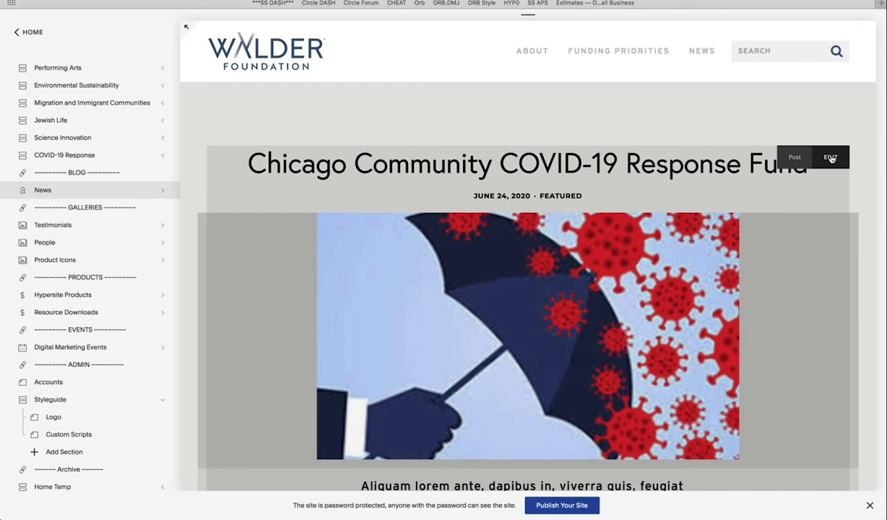
{"action": "left_click", "coordinate": [829, 158]}
{"action": "left_click", "coordinate": [795, 99]}
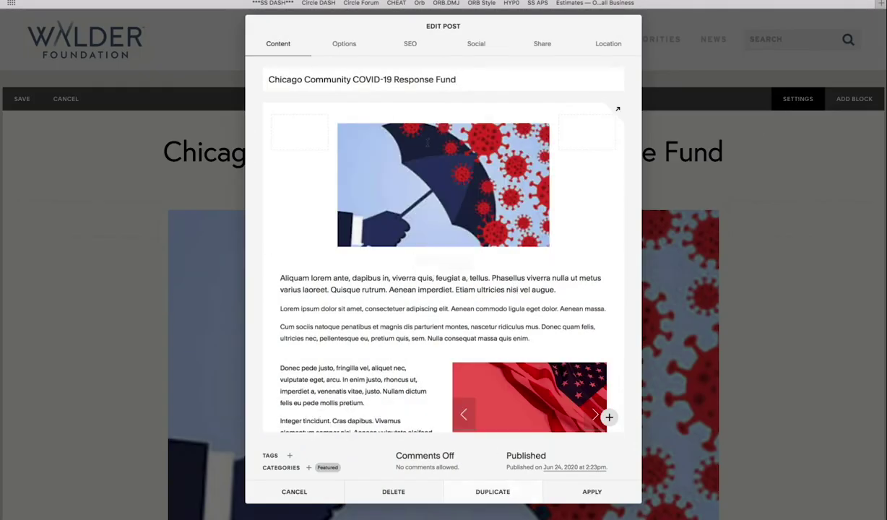
{"action": "left_click", "coordinate": [473, 82]}
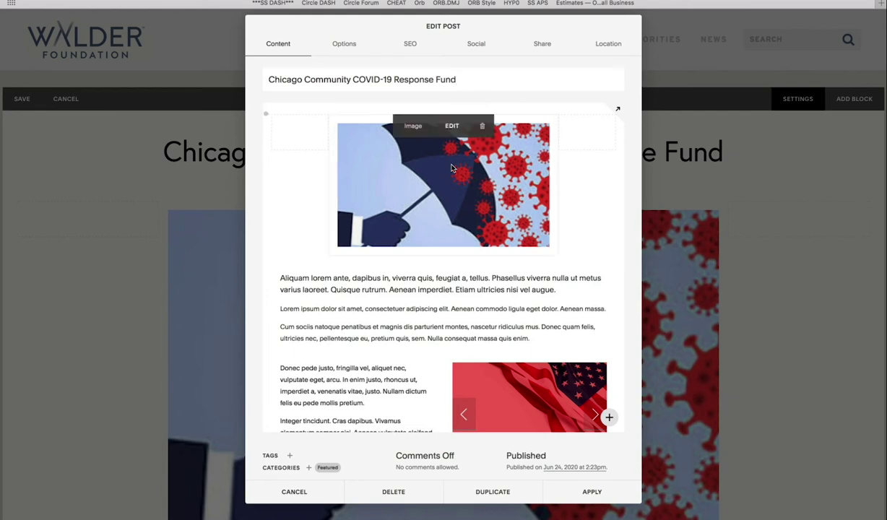
{"action": "scroll", "coordinate": [458, 293], "scroll_direction": "down", "scroll_amount": 2}
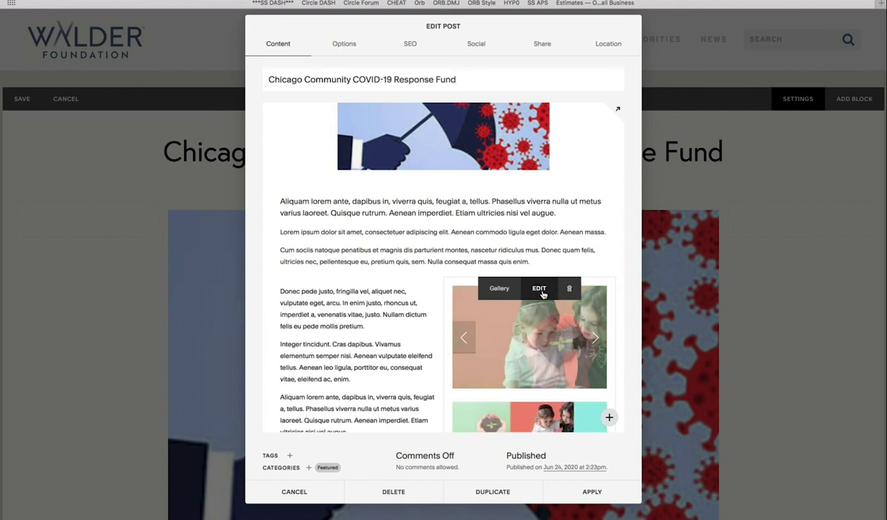
{"action": "left_click", "coordinate": [539, 289]}
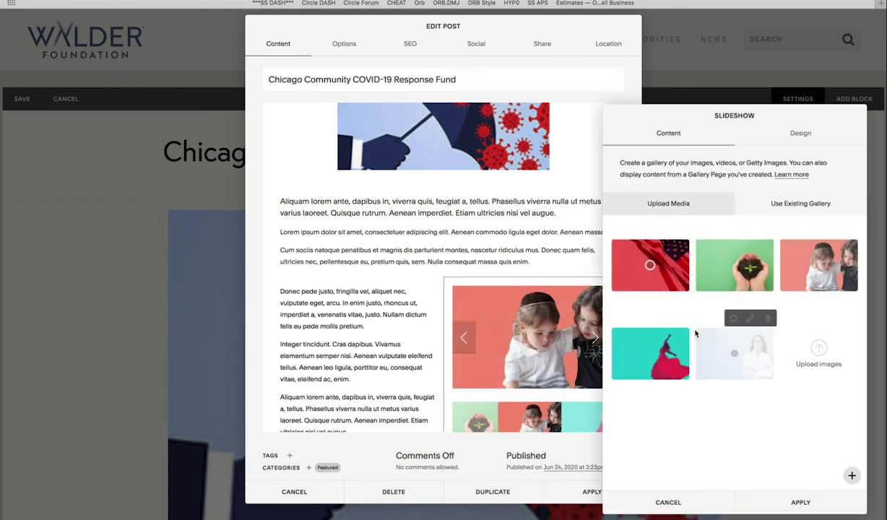
{"action": "left_click", "coordinate": [653, 503]}
{"action": "scroll", "coordinate": [461, 306], "scroll_direction": "down", "scroll_amount": 5}
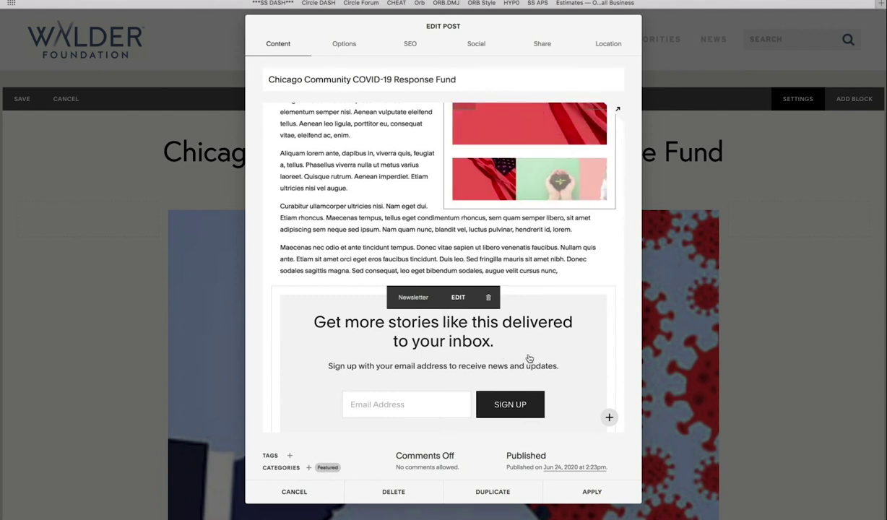
Change the You might also like summary's Category Filter from Featured to Performing Arts.
{"action": "scroll", "coordinate": [528, 358], "scroll_direction": "down", "scroll_amount": 6}
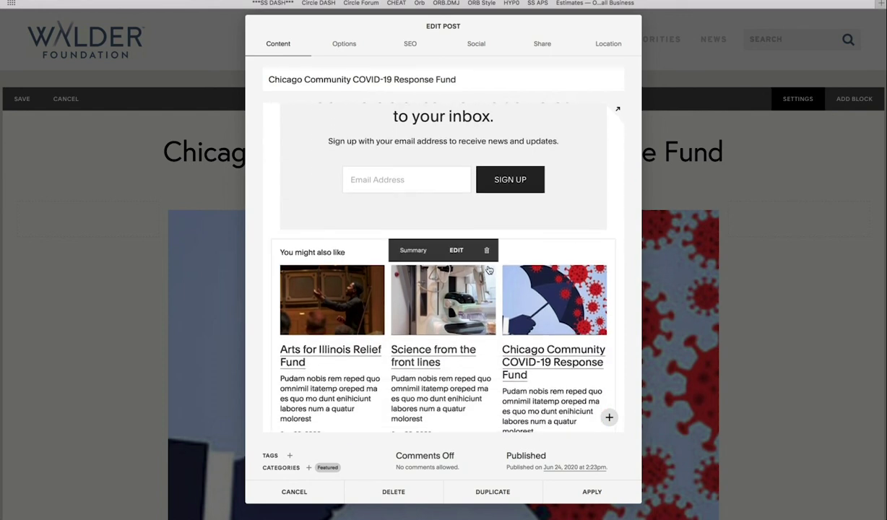
{"action": "left_click", "coordinate": [456, 251]}
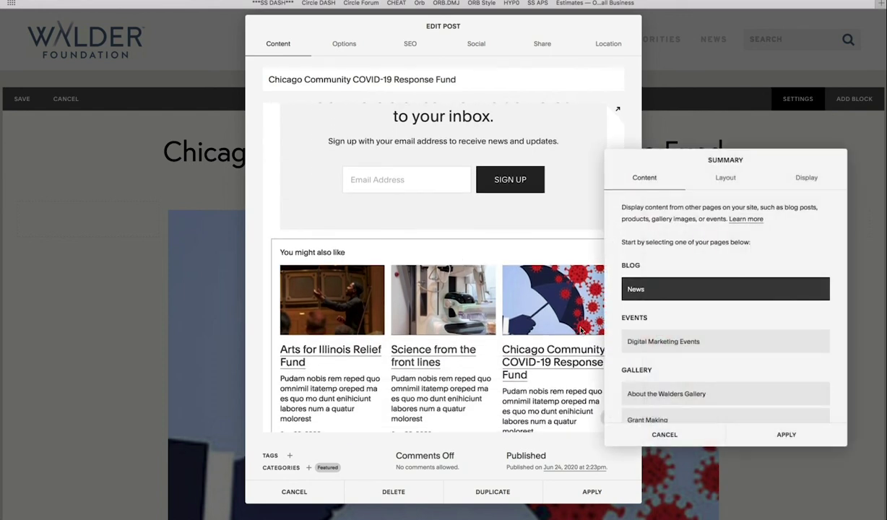
{"action": "left_click", "coordinate": [802, 176]}
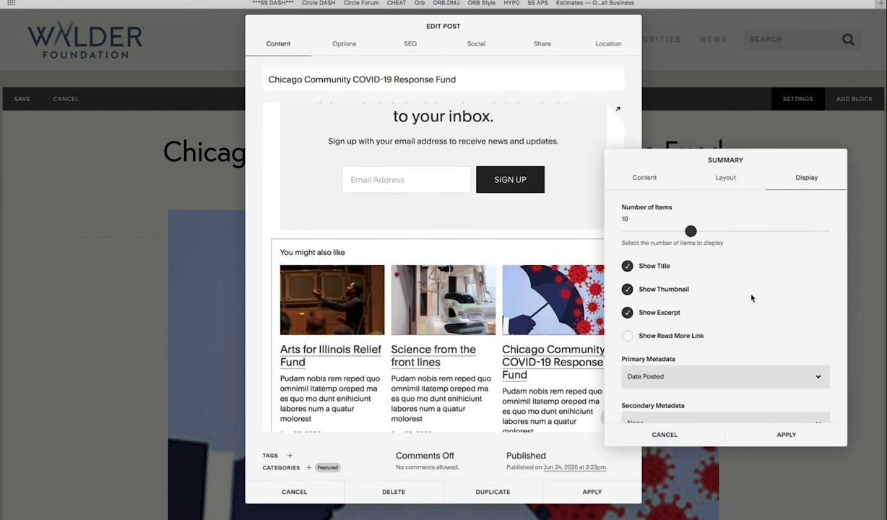
{"action": "scroll", "coordinate": [727, 361], "scroll_direction": "down", "scroll_amount": 3}
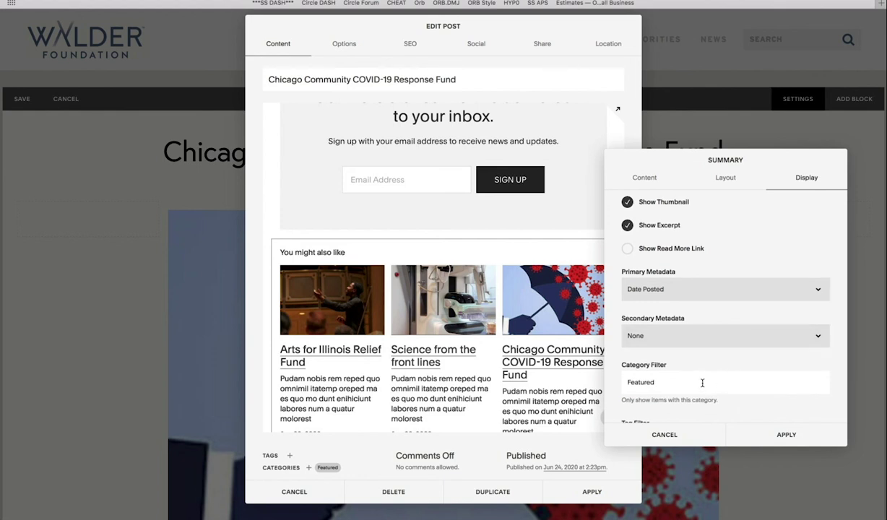
{"action": "key", "text": "super+a"}
{"action": "type", "text": "P"}
{"action": "left_click", "coordinate": [690, 406]}
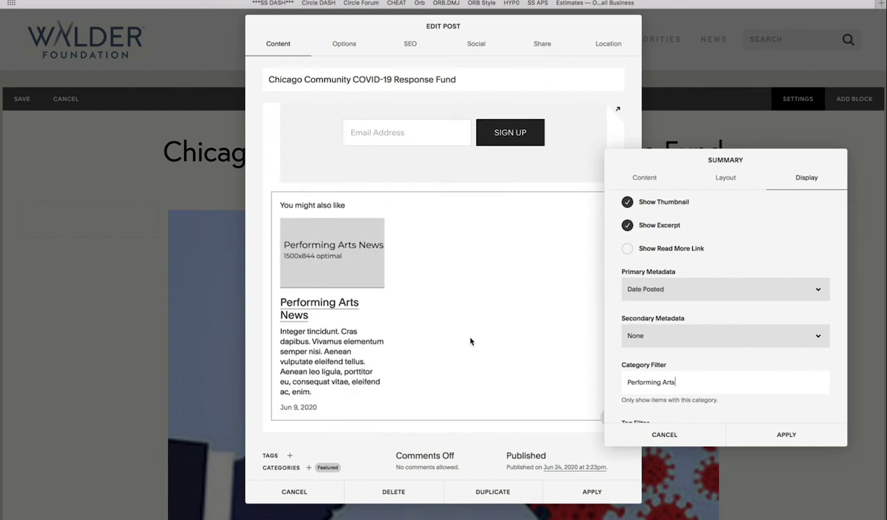